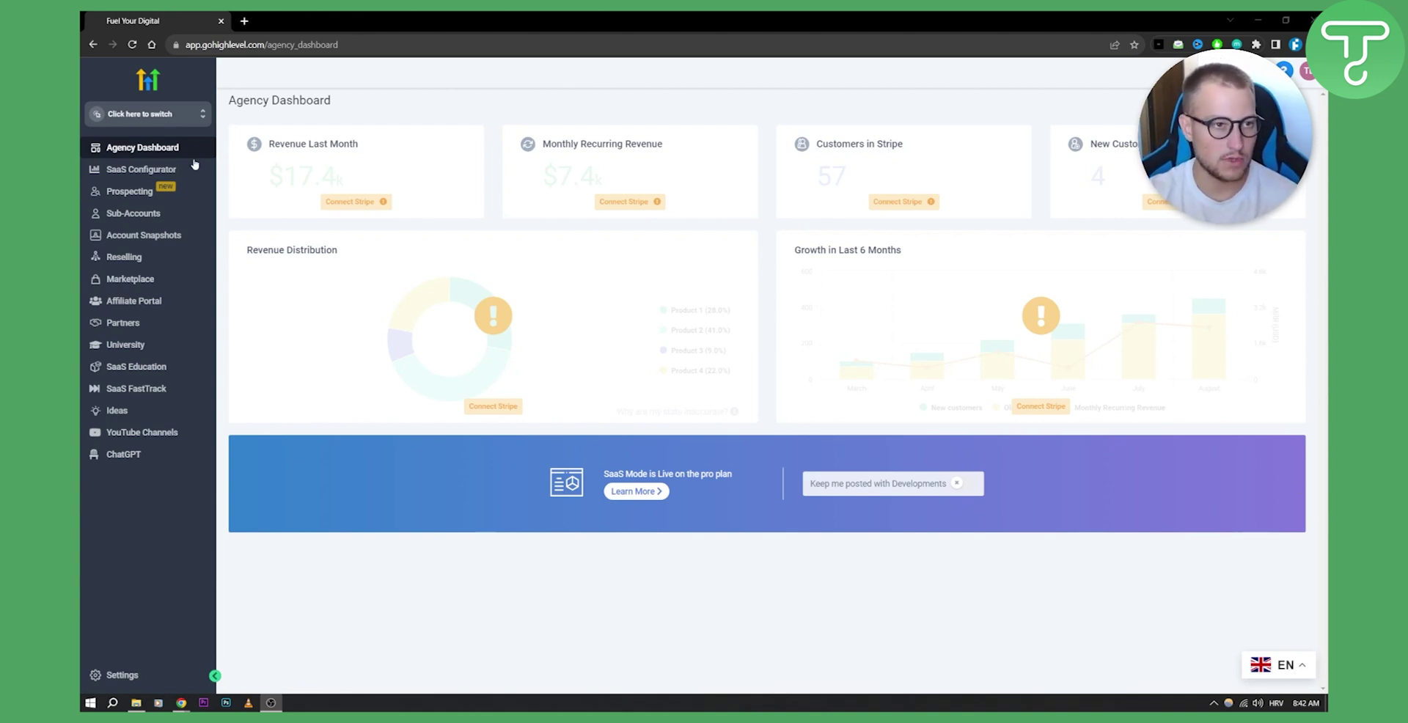
- Switch to the Gold's Gym sub-account and open Memberships > Communities > Groups
{"action": "left_click", "coordinate": [173, 114]}
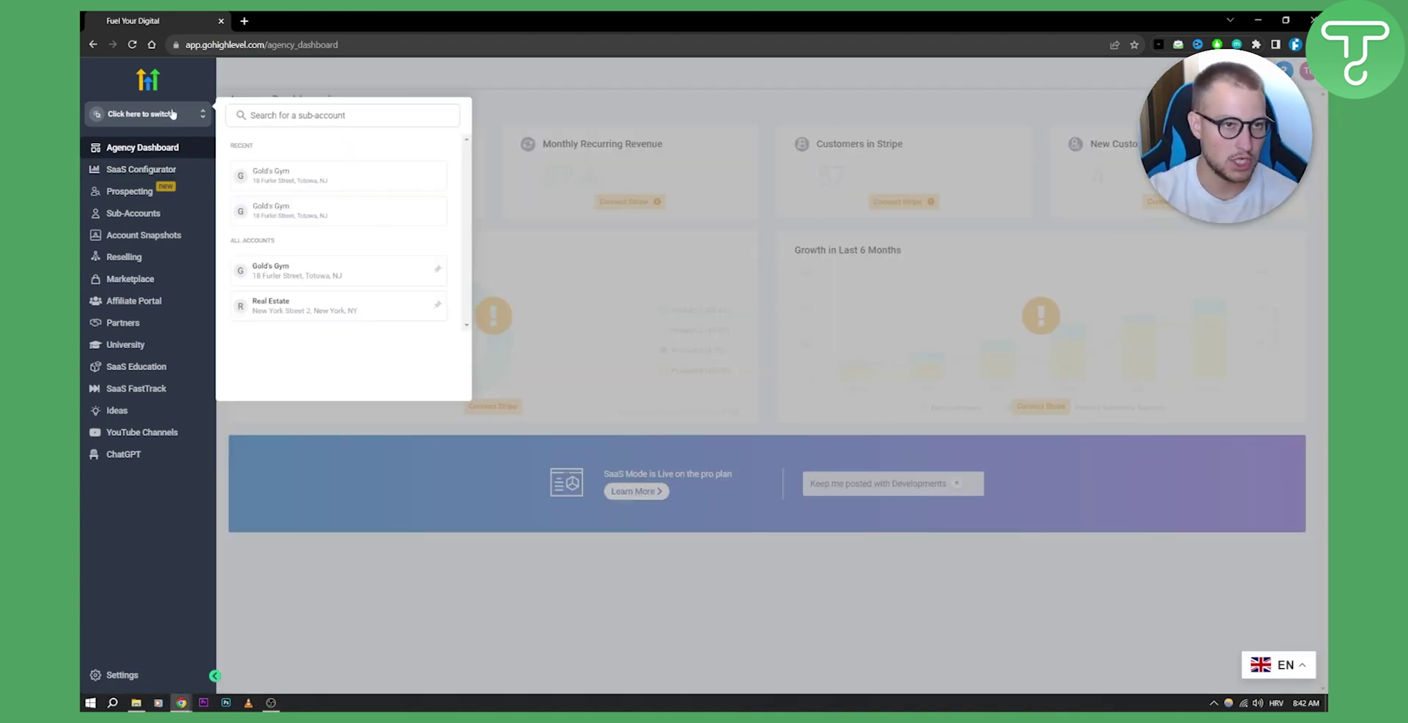
{"action": "left_click", "coordinate": [316, 180]}
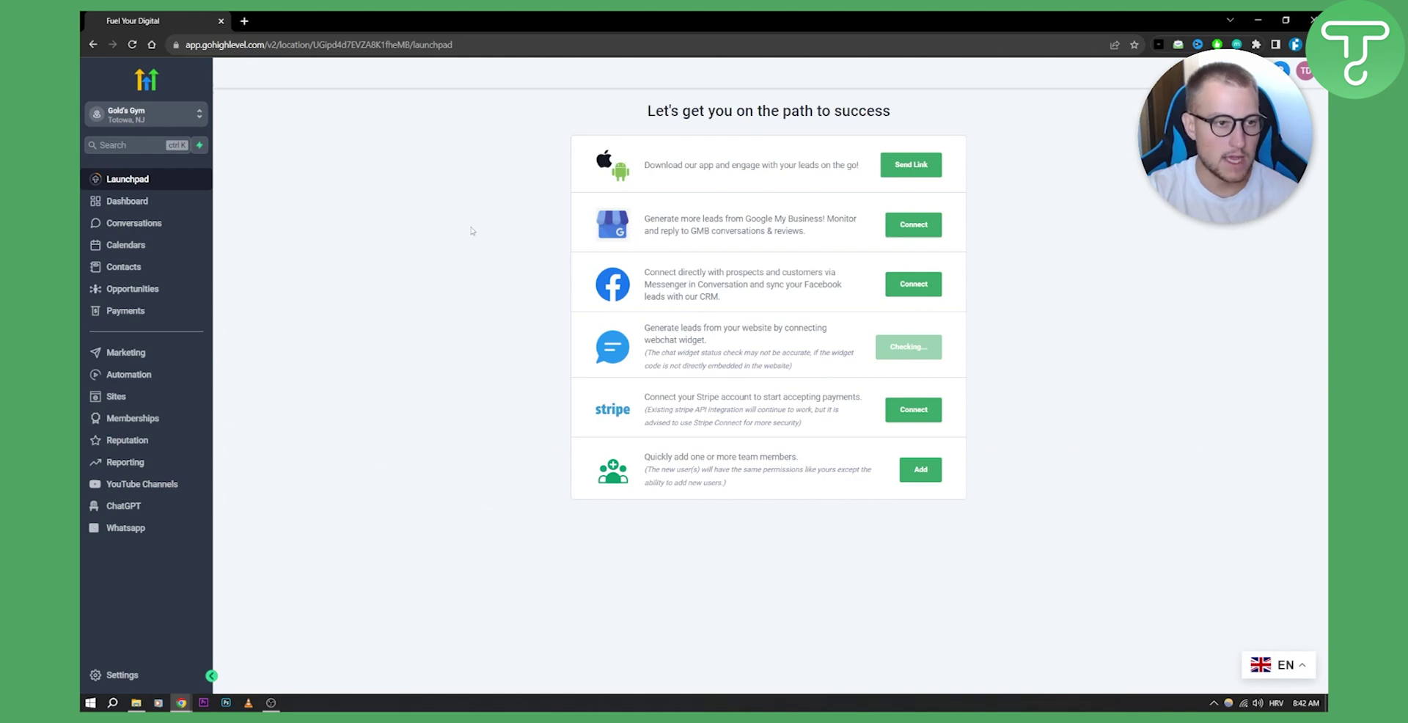
{"action": "left_click", "coordinate": [155, 420]}
{"action": "mouse_move", "coordinate": [389, 97]}
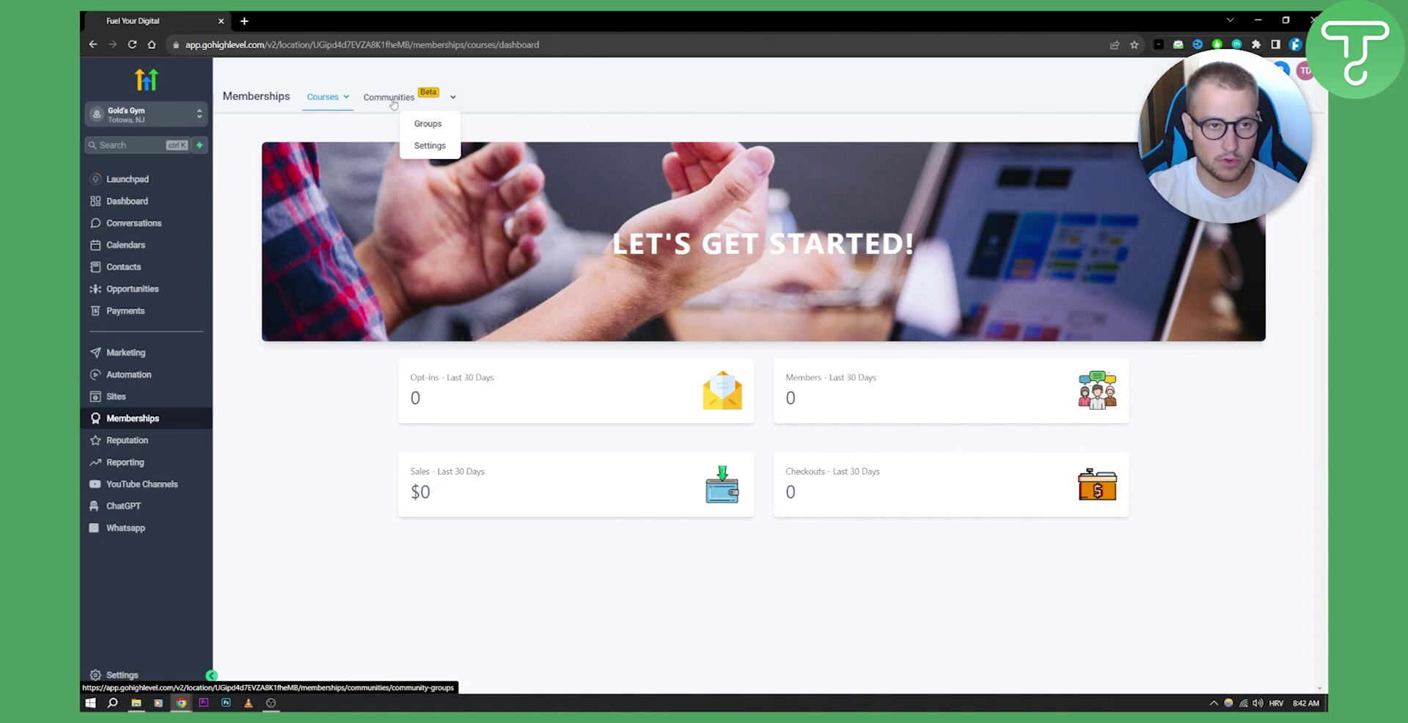
{"action": "left_click", "coordinate": [392, 102]}
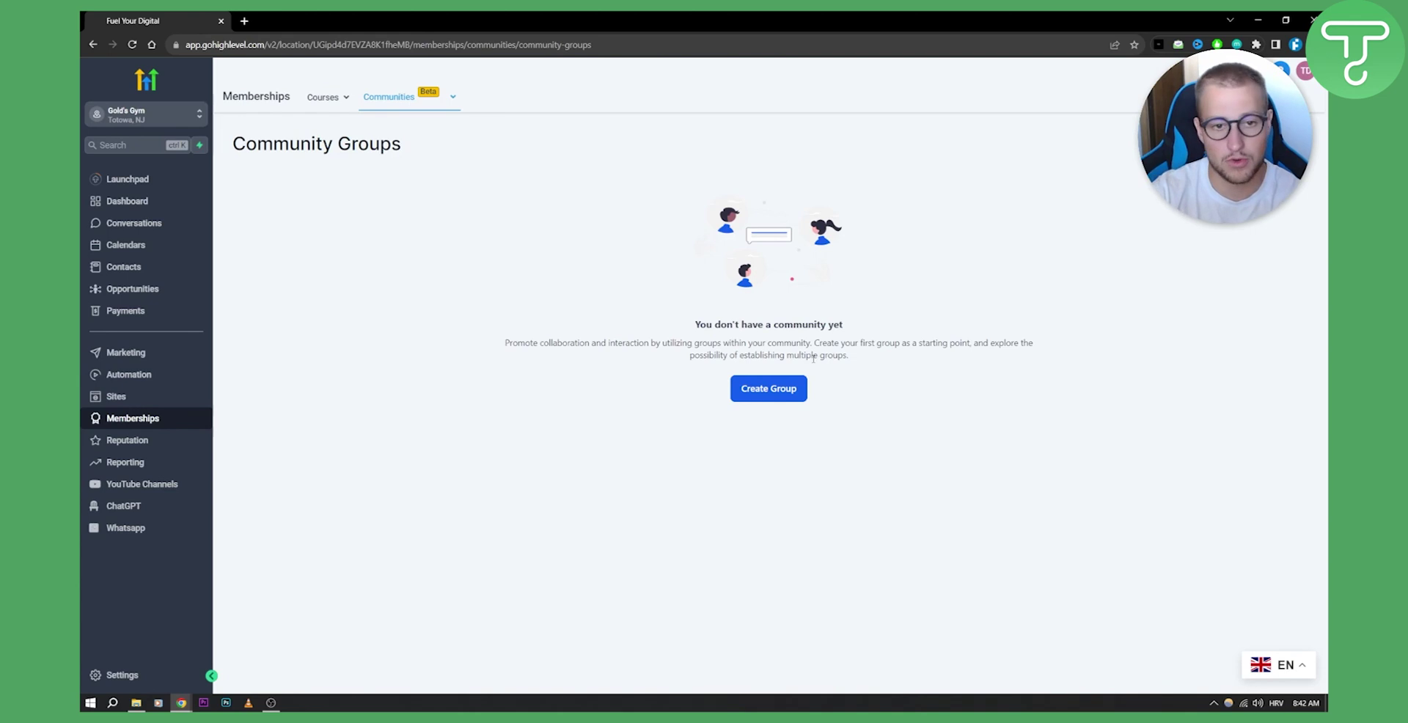
- Create group 'Test 1' with the description 'This is a test group' and submit
{"action": "left_click", "coordinate": [755, 396]}
{"action": "left_click", "coordinate": [923, 274]}
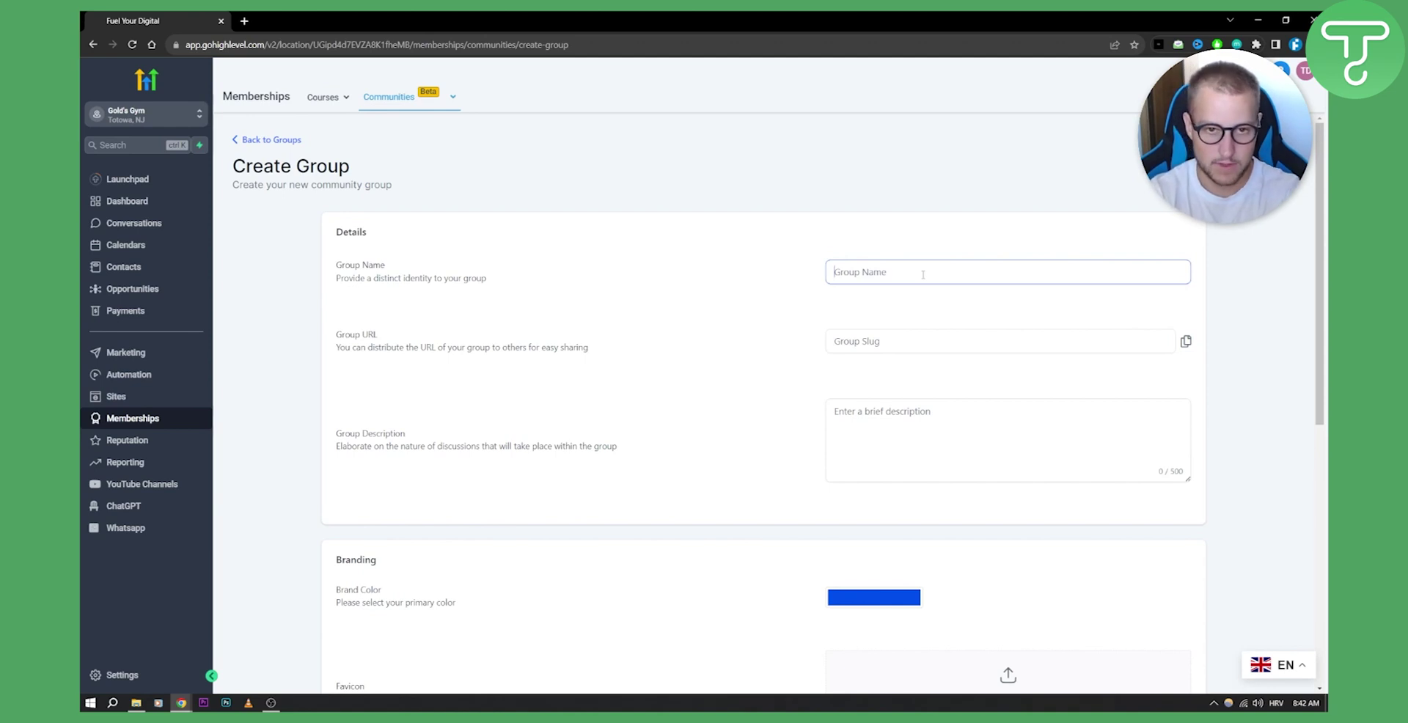
{"action": "type", "text": "Test 1"}
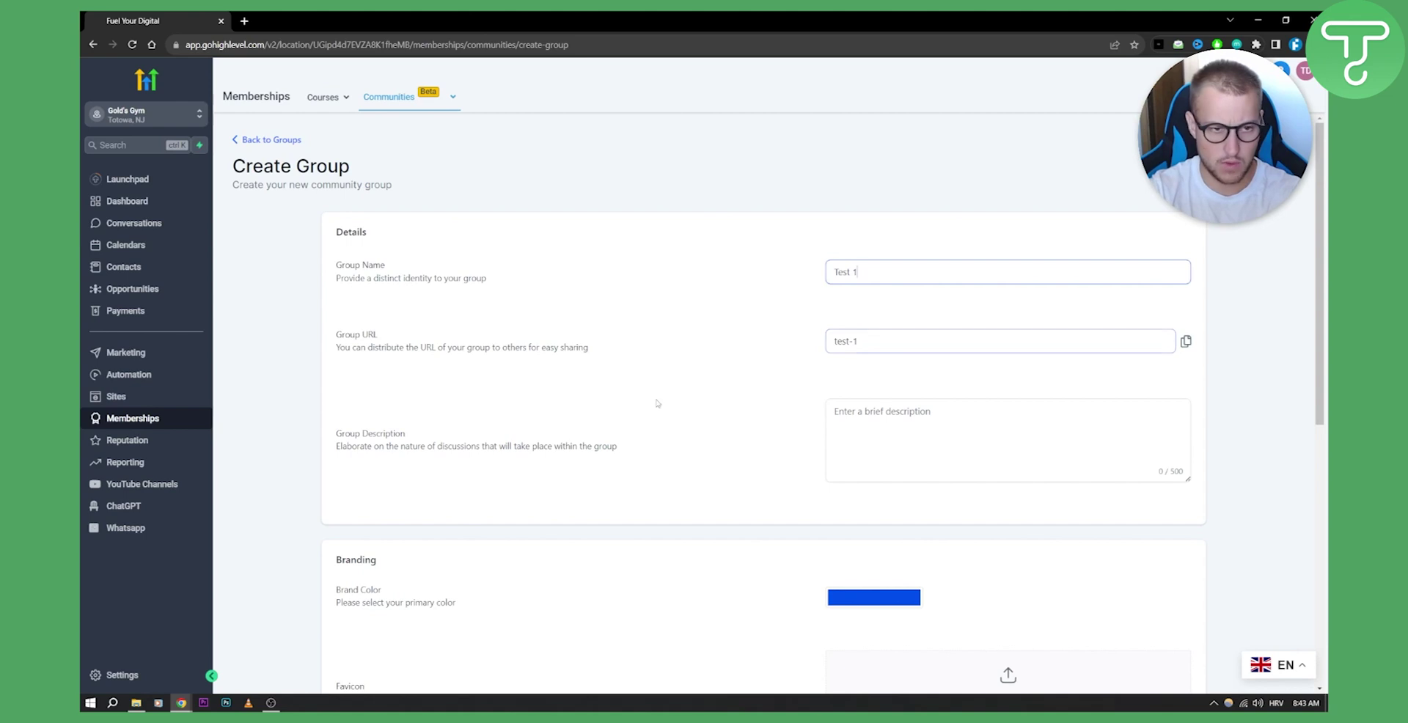
{"action": "scroll", "coordinate": [658, 404], "scroll_direction": "down", "scroll_amount": 1}
{"action": "left_click", "coordinate": [933, 378]}
{"action": "type", "text": "T h"}
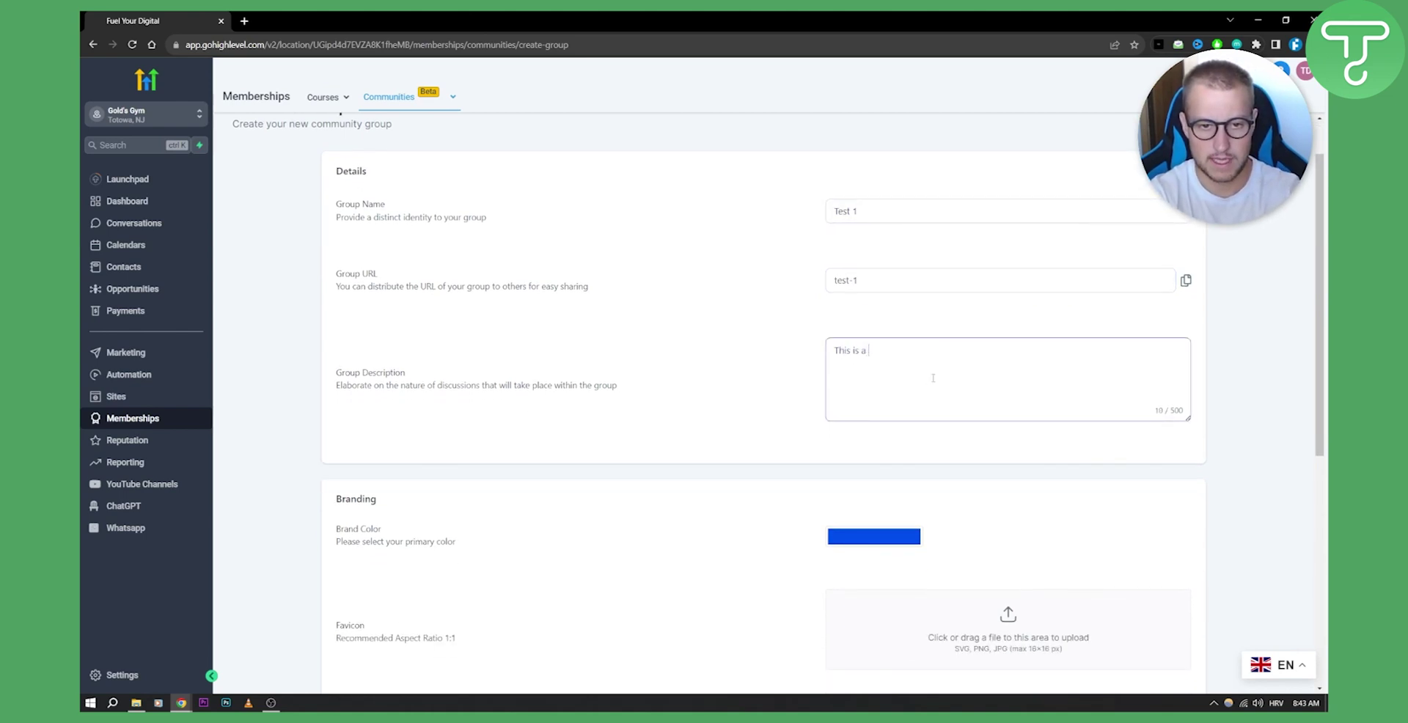
{"action": "type", "text": "group"}
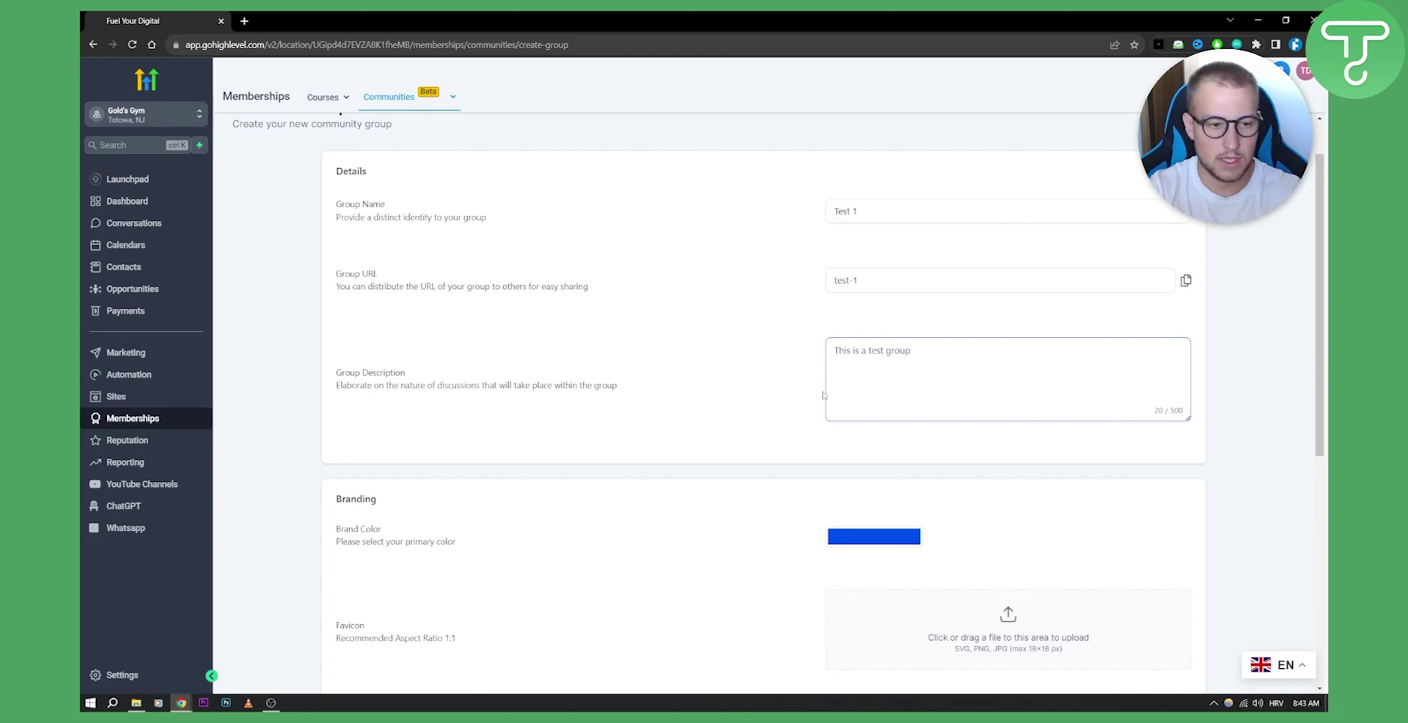
{"action": "scroll", "coordinate": [614, 451], "scroll_direction": "down", "scroll_amount": 3}
{"action": "scroll", "coordinate": [660, 469], "scroll_direction": "down", "scroll_amount": 1}
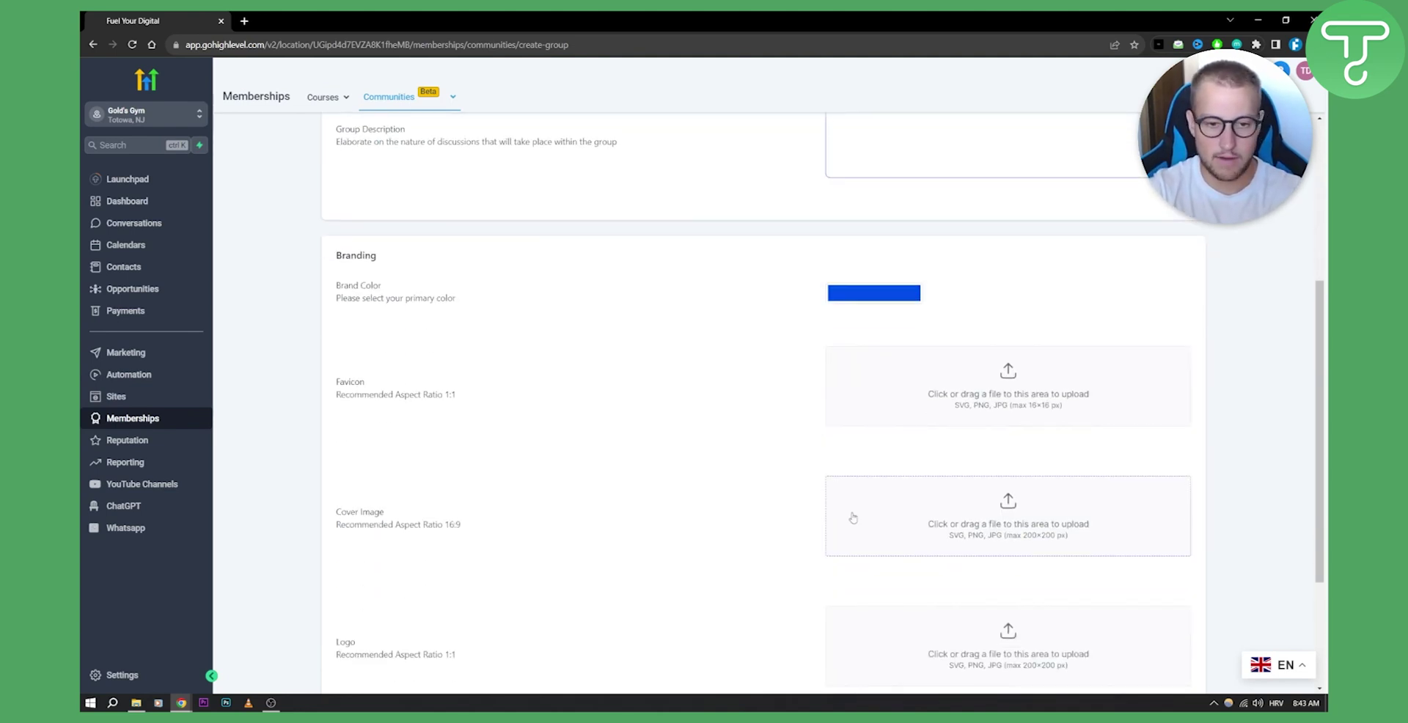
{"action": "scroll", "coordinate": [807, 513], "scroll_direction": "down", "scroll_amount": 2}
{"action": "scroll", "coordinate": [807, 487], "scroll_direction": "down", "scroll_amount": 1}
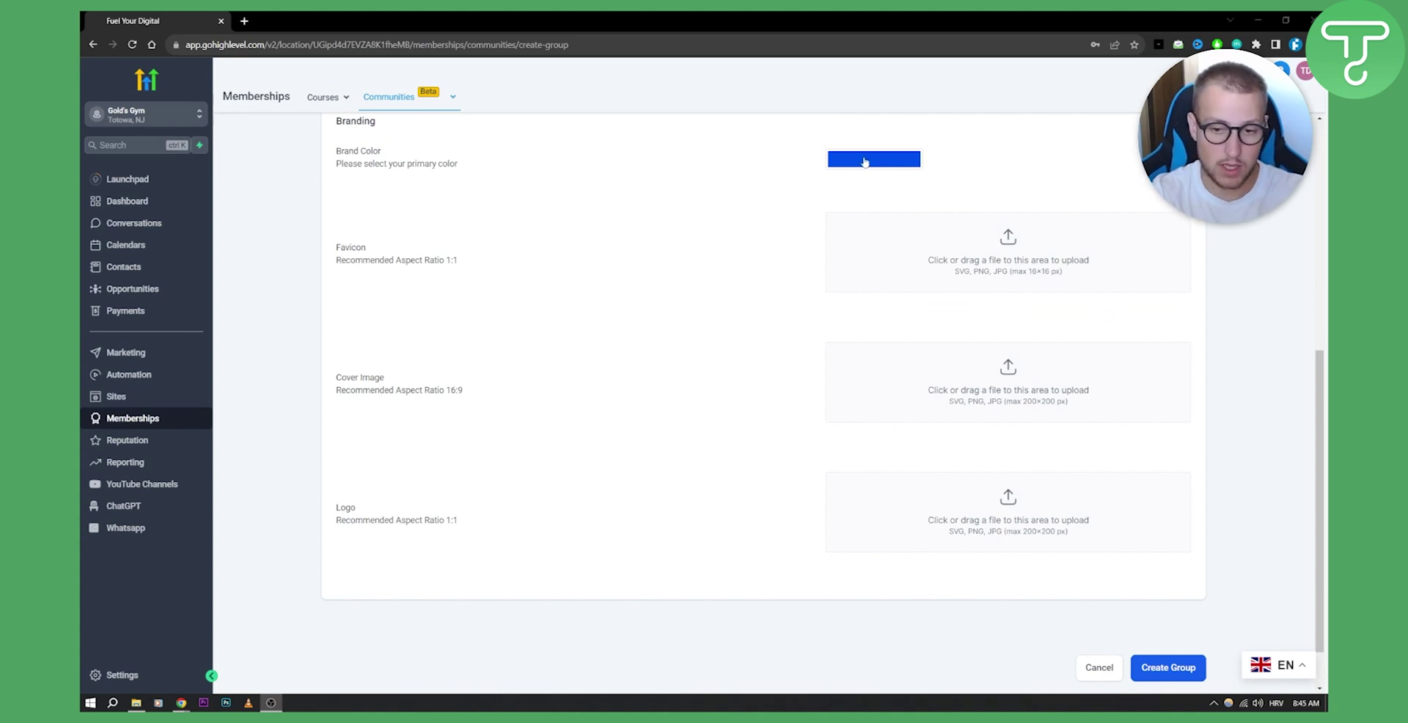
{"action": "left_click", "coordinate": [1163, 672]}
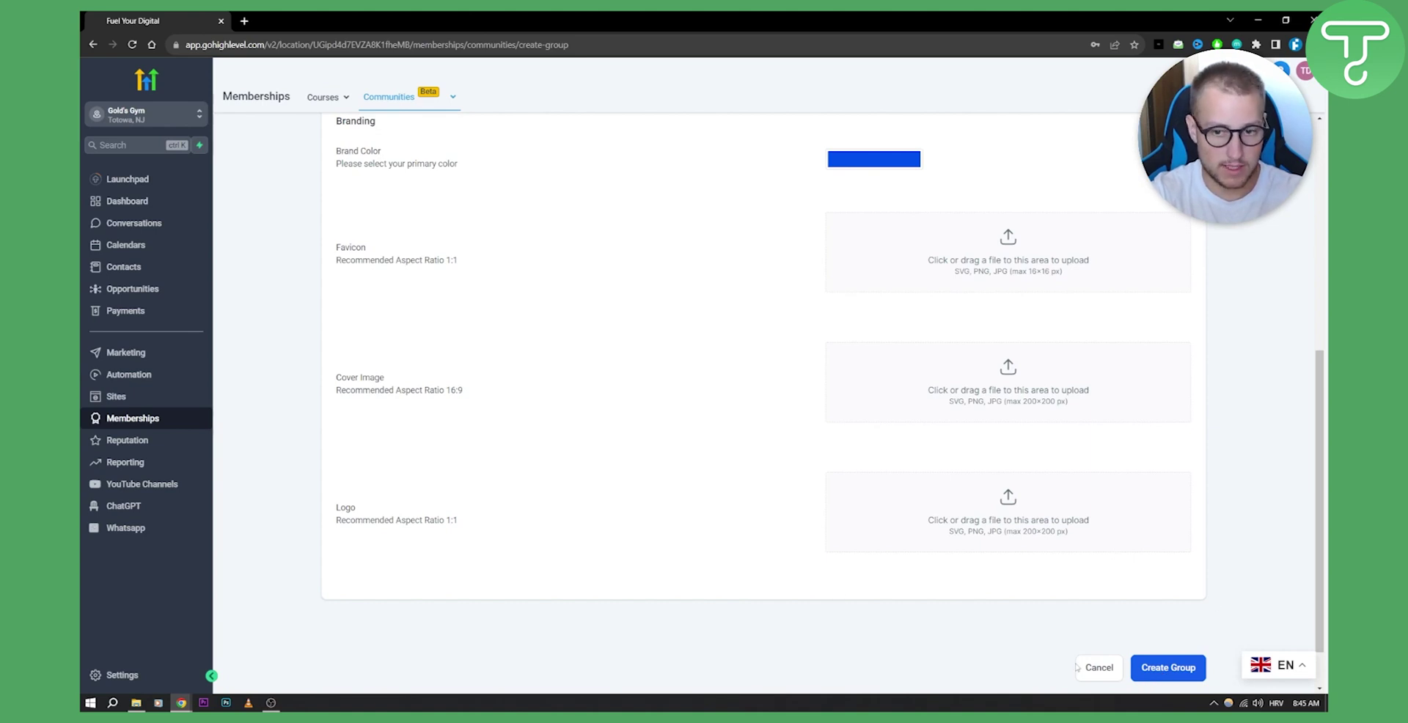
{"action": "left_click", "coordinate": [1197, 667]}
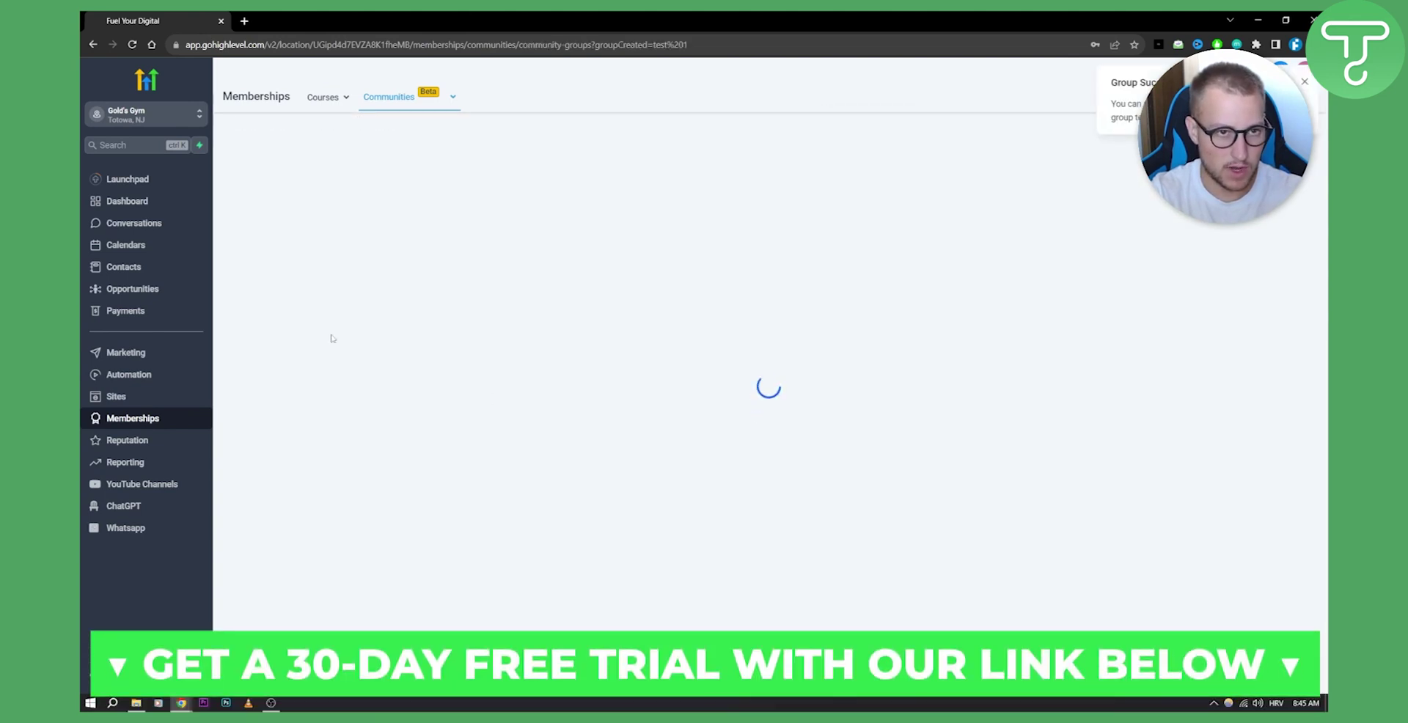
- Dismiss the group-created notice and keep the test 1 group's status as Active
{"action": "left_click", "coordinate": [1306, 82]}
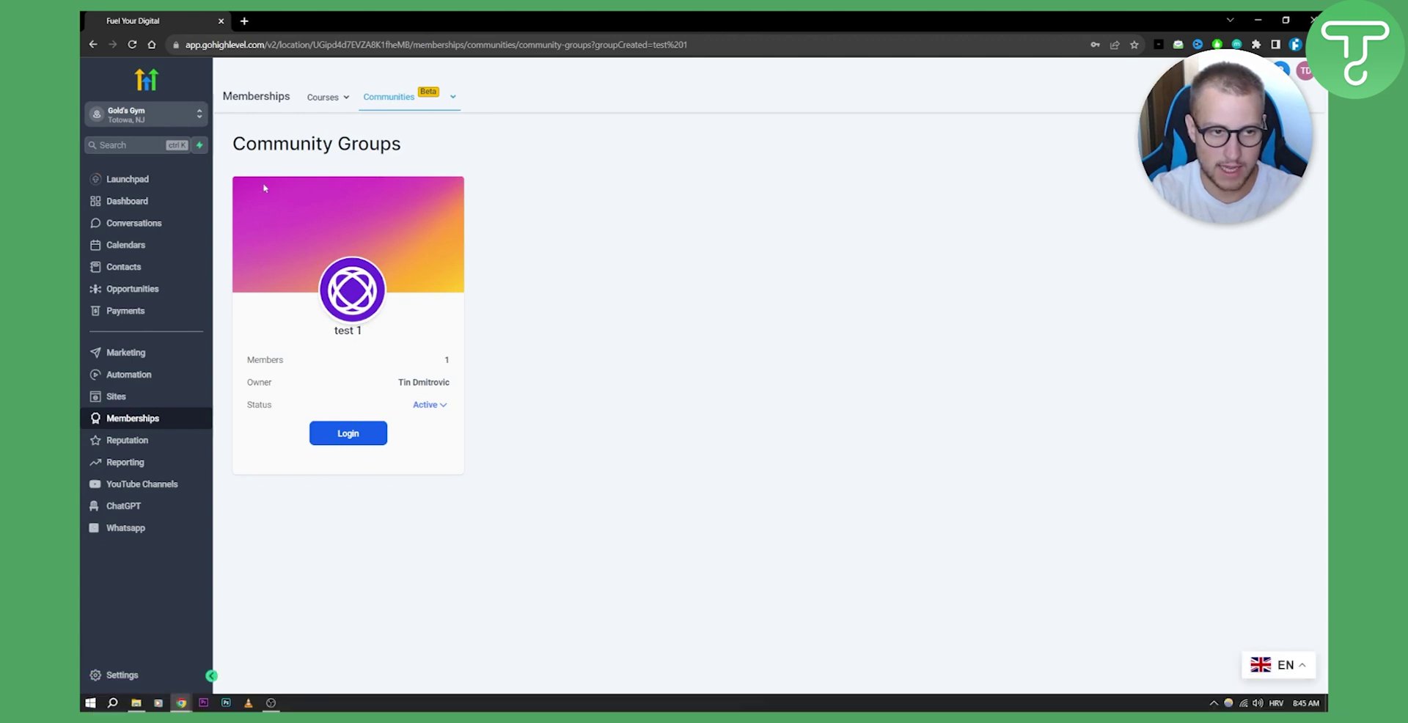
{"action": "left_click", "coordinate": [441, 409]}
{"action": "left_click", "coordinate": [438, 429]}
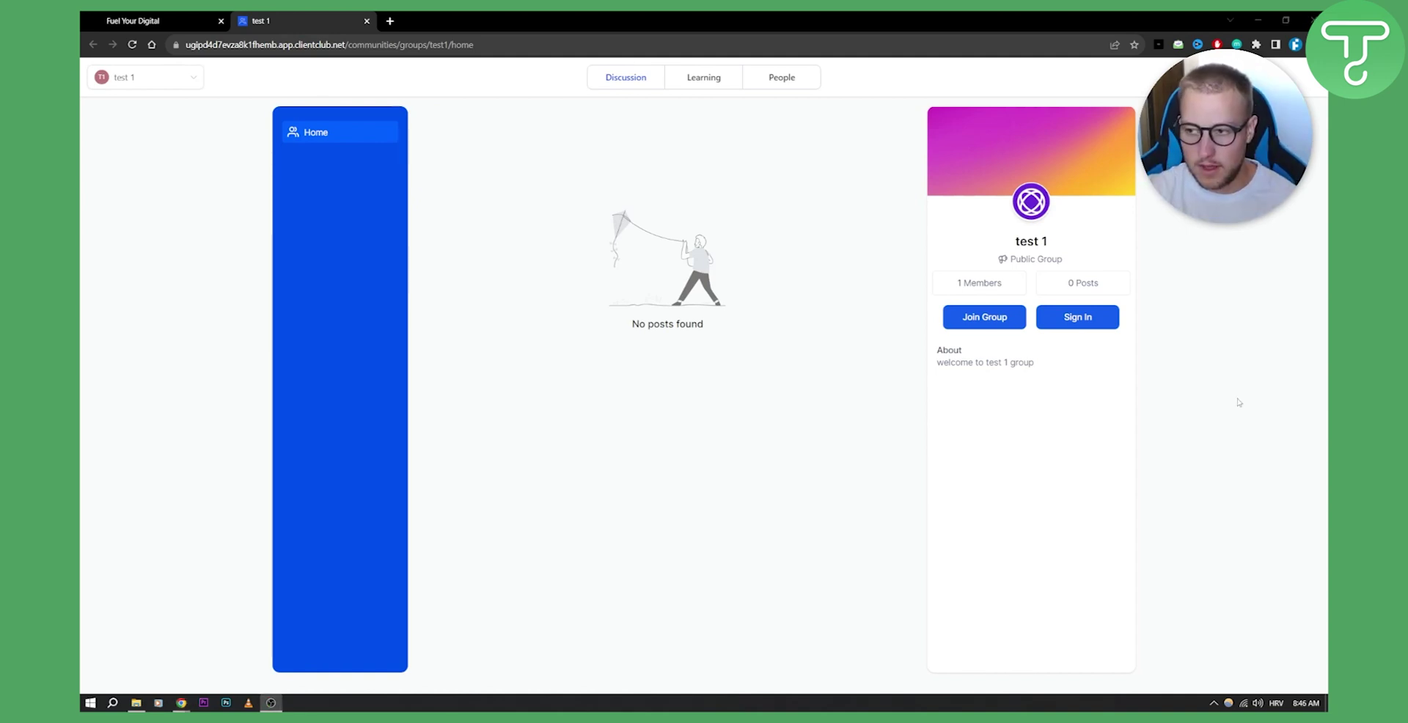
- Browse the test 1 group's Learning and People pages, then return to GoHighLevel
{"action": "left_click", "coordinate": [690, 83]}
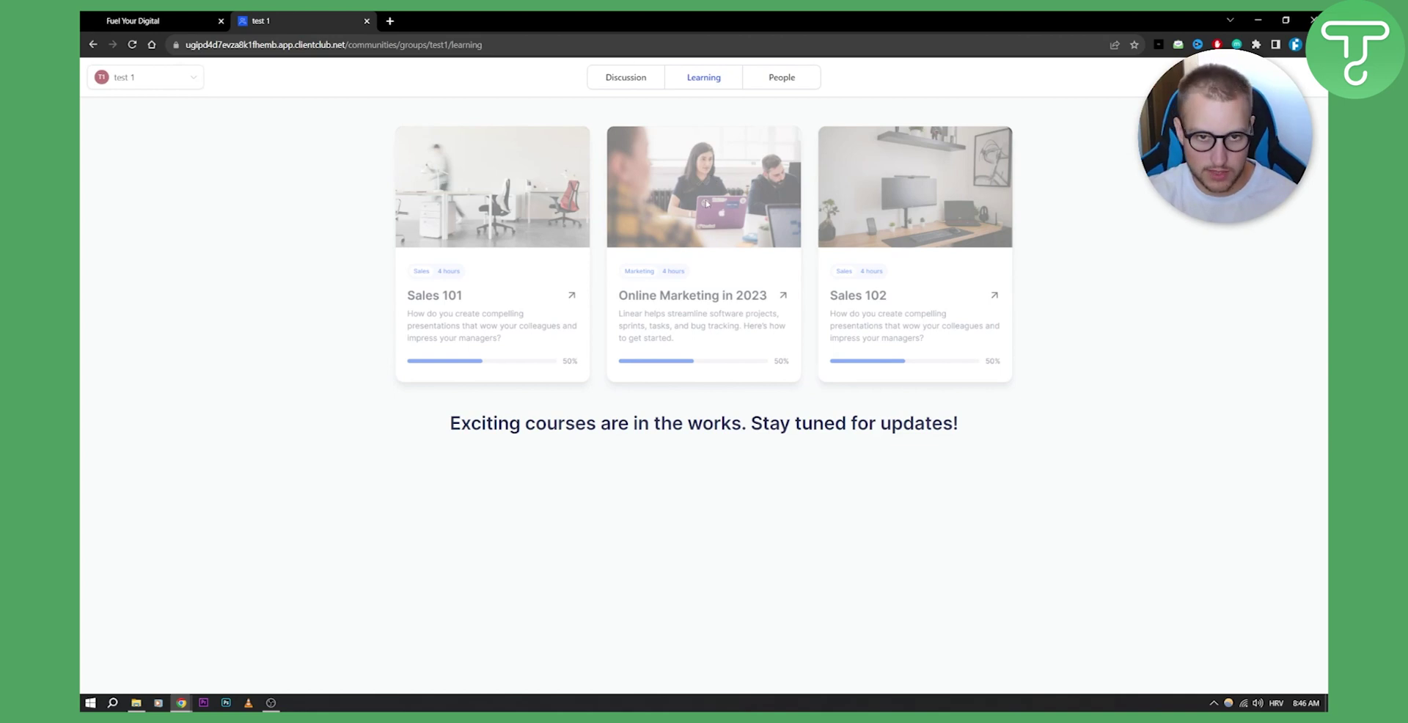
{"action": "left_click", "coordinate": [790, 81]}
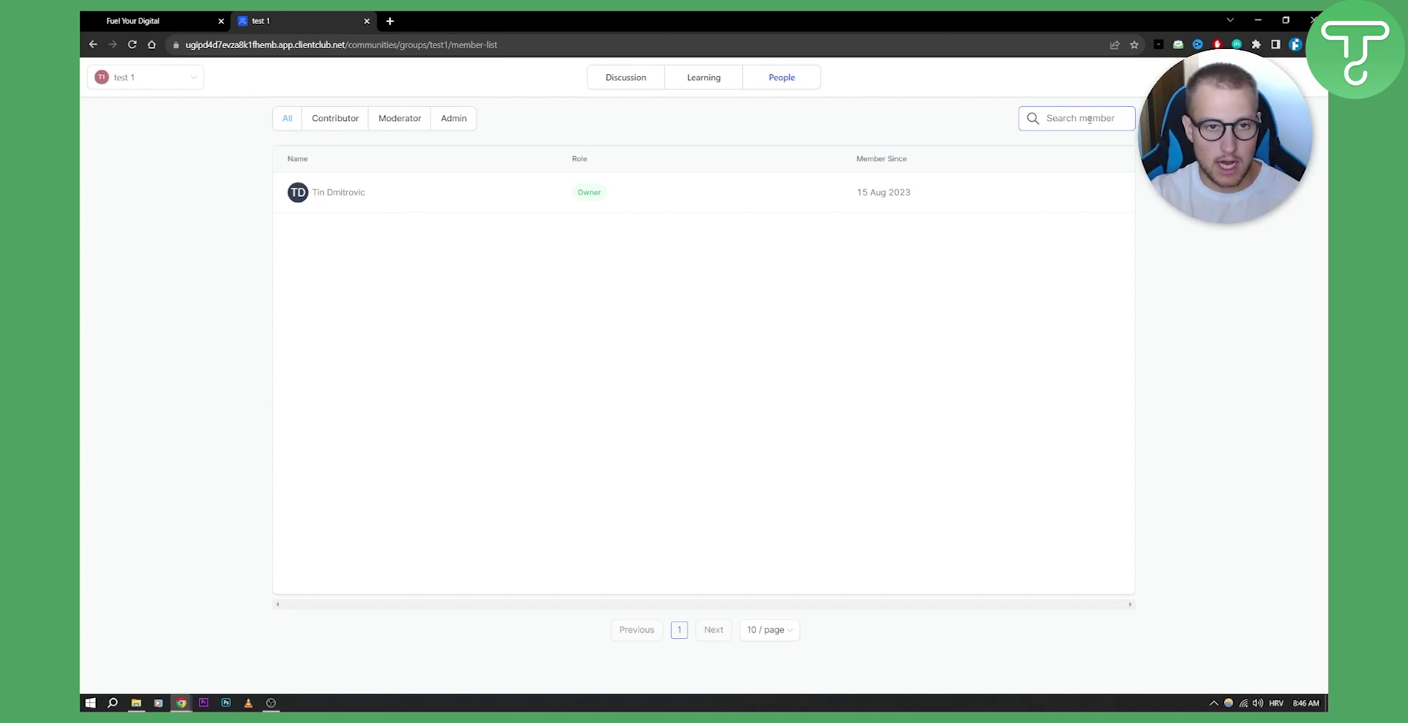
{"action": "left_click", "coordinate": [147, 20]}
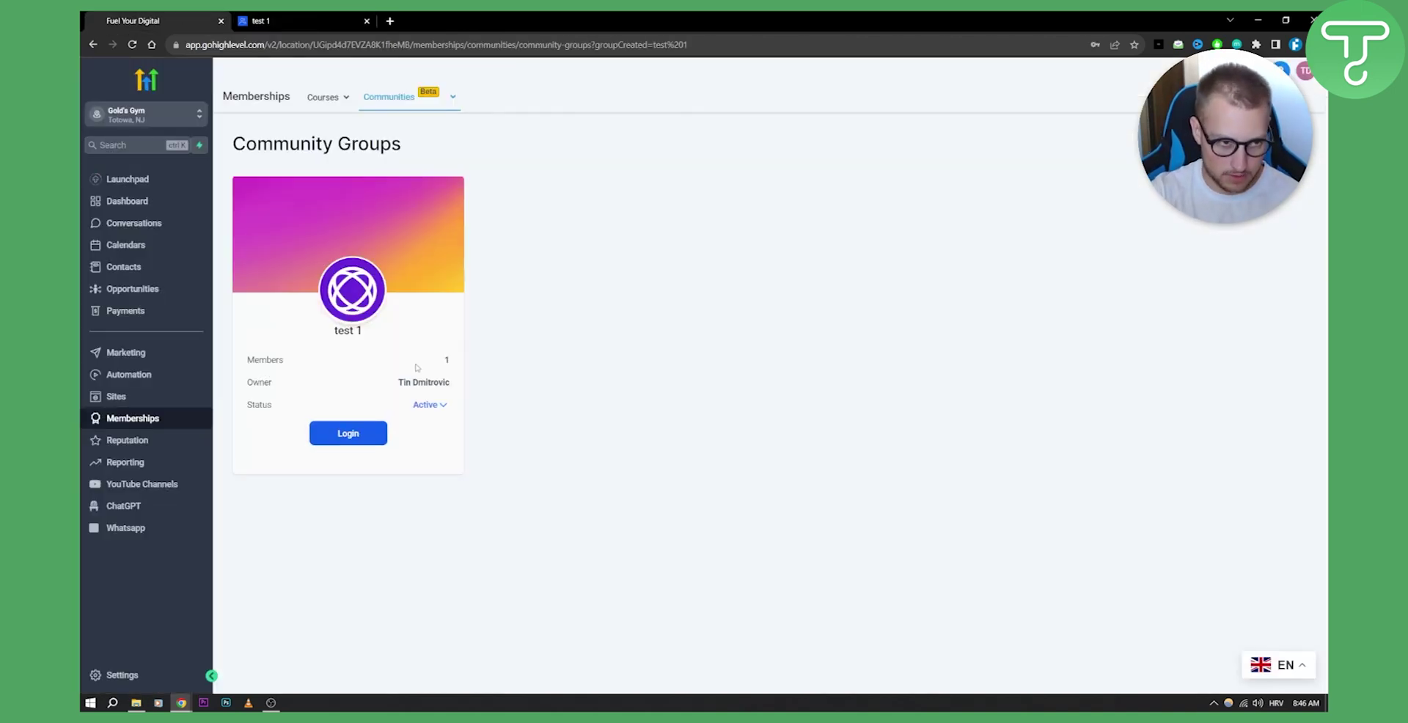
{"action": "mouse_move", "coordinate": [390, 96]}
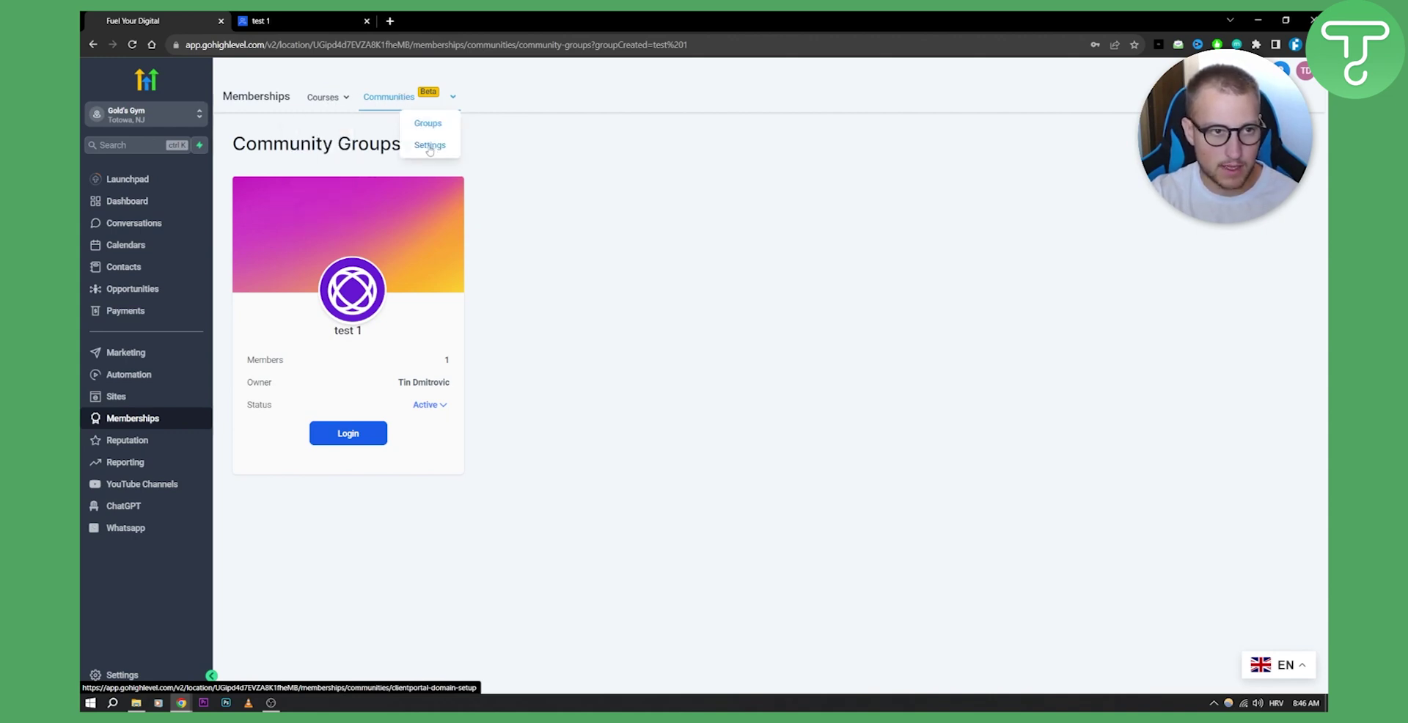
- Check the client portal's Domain Setup, then return to the test 1 portal tab
{"action": "left_click", "coordinate": [430, 145]}
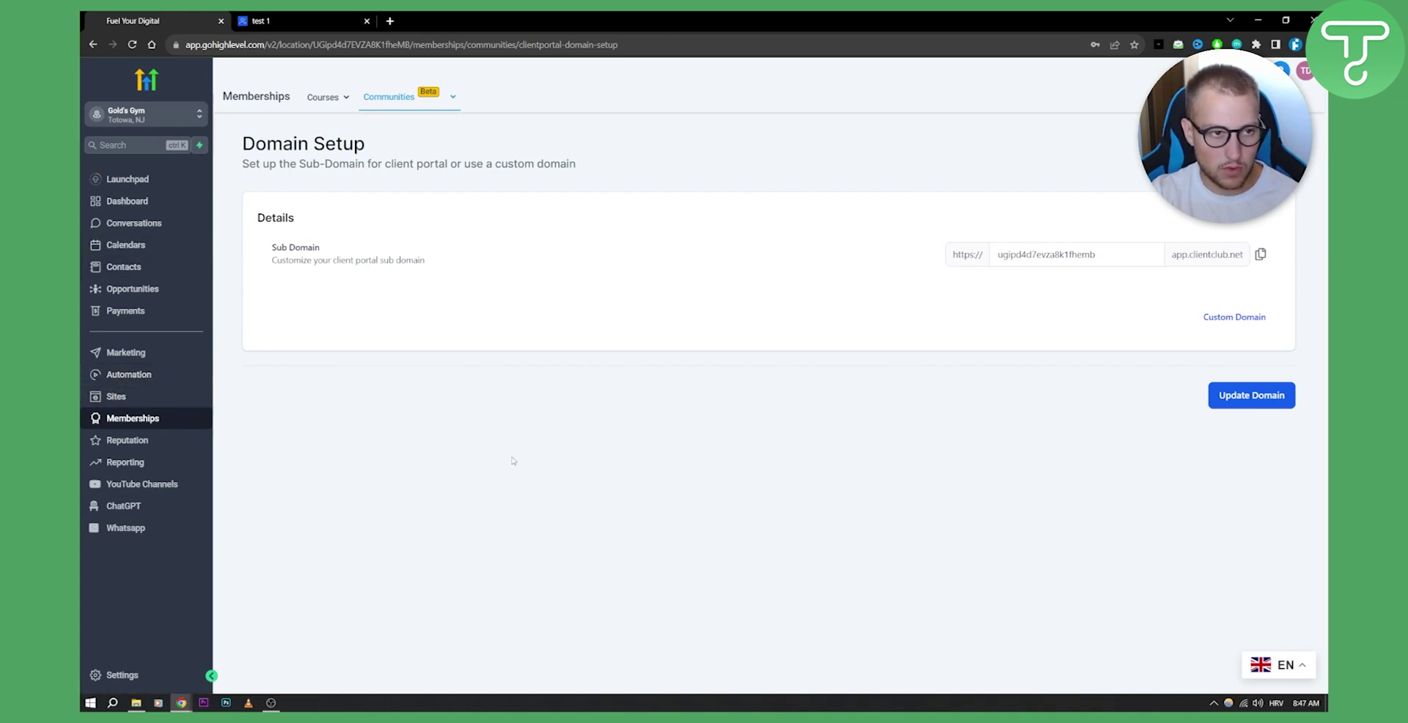
{"action": "left_click", "coordinate": [322, 22]}
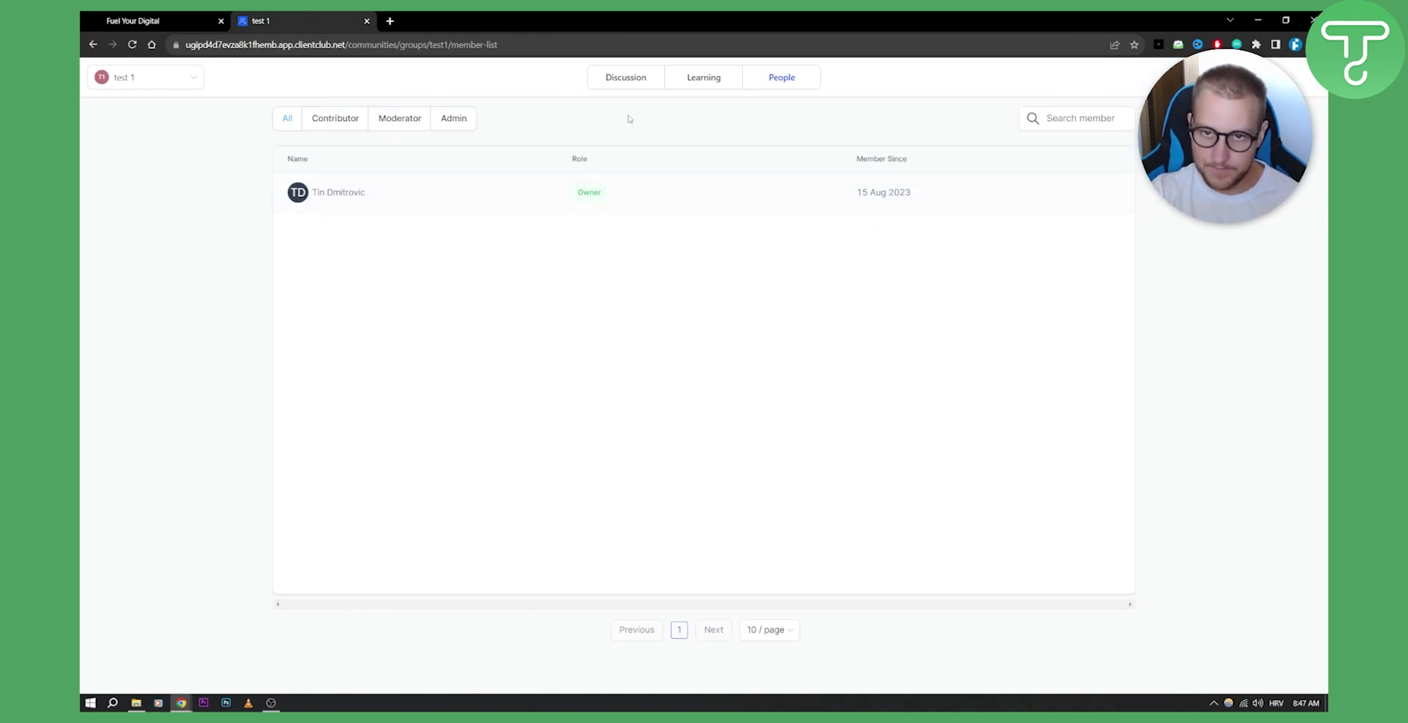
- From the test 1 Discussion page, bring up the Join Group sign-up page
{"action": "left_click", "coordinate": [632, 80]}
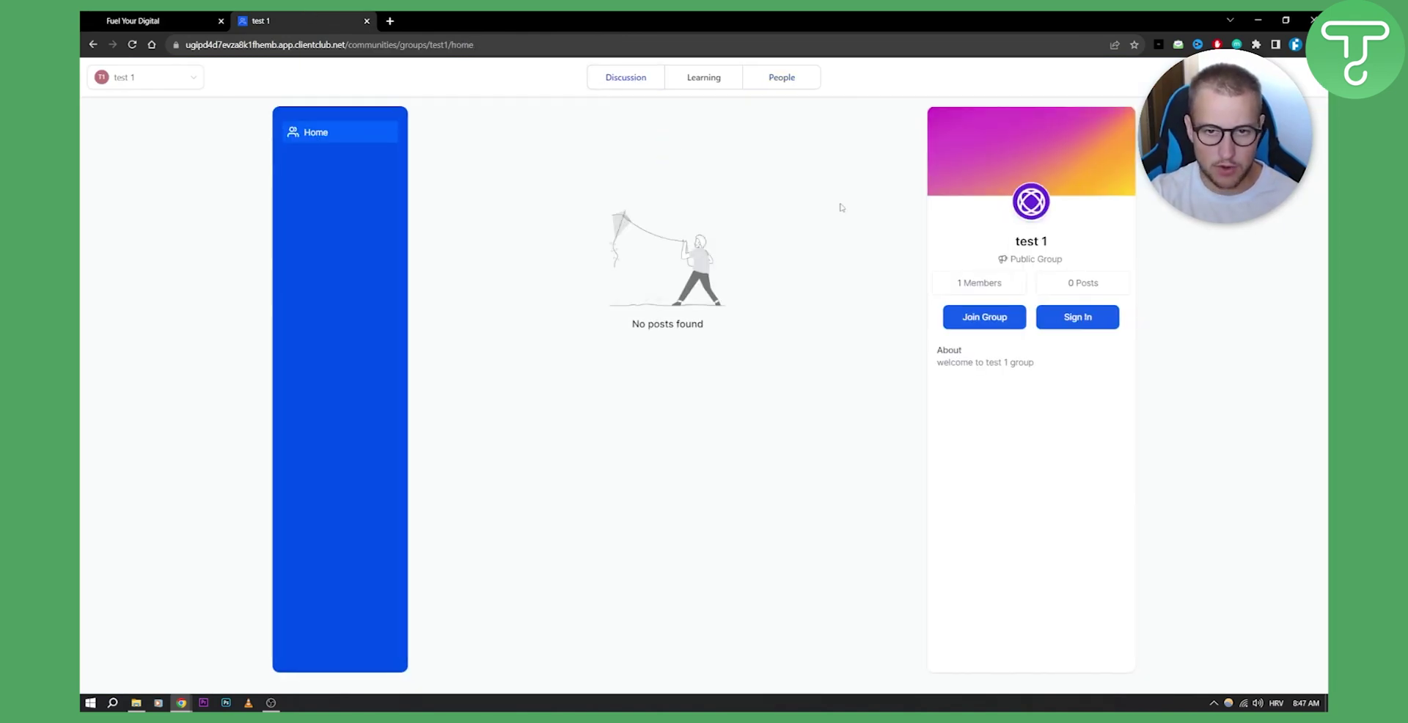
{"action": "left_click", "coordinate": [157, 78]}
{"action": "left_click", "coordinate": [1036, 424]}
{"action": "left_click", "coordinate": [974, 323]}
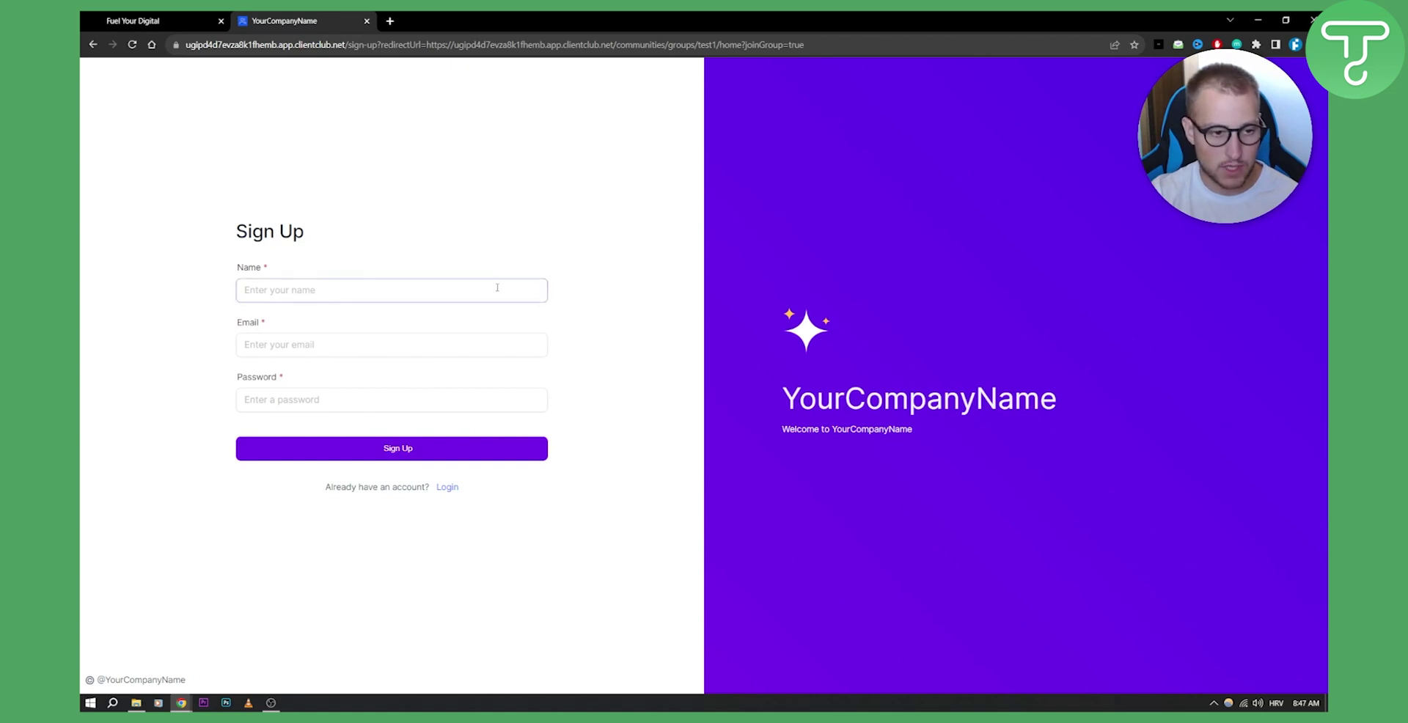
- Open Communities > Groups, recheck the portal's Learning courses, and return to the groups list
{"action": "left_click", "coordinate": [152, 17]}
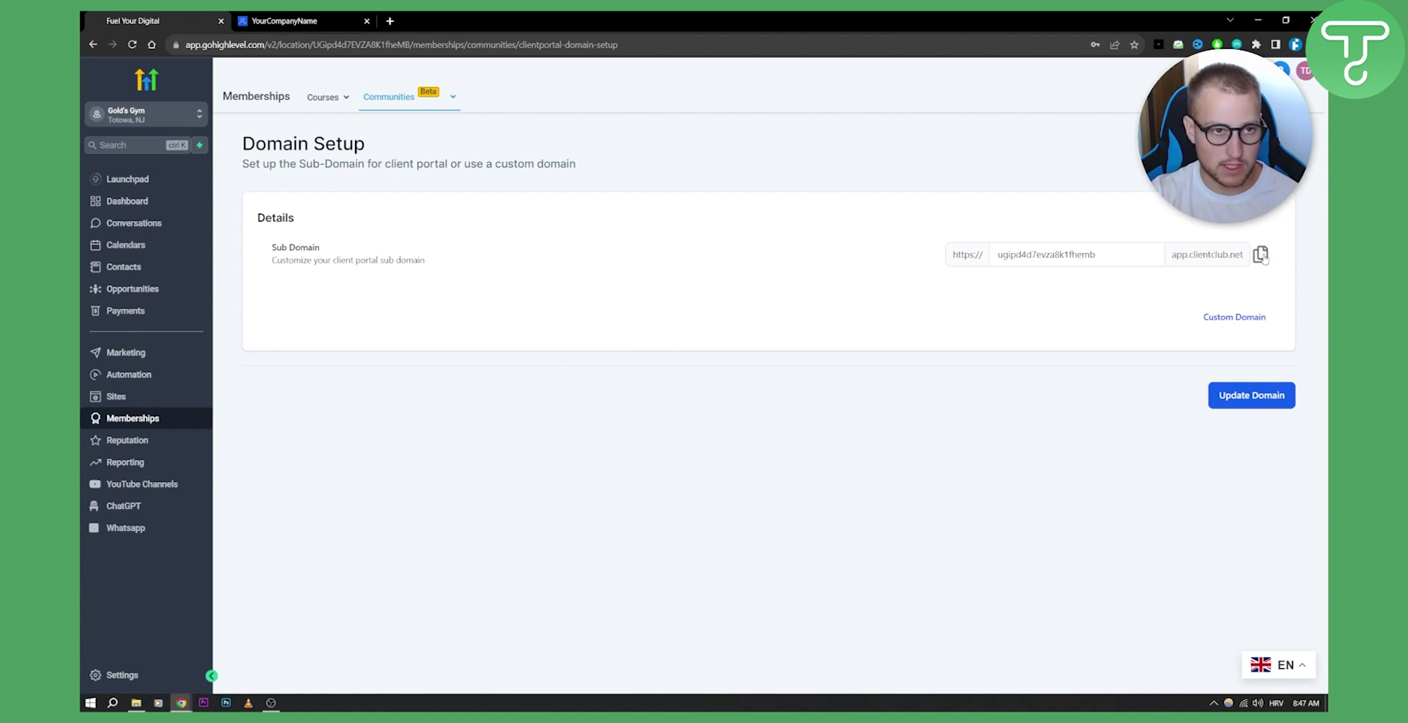
{"action": "left_click", "coordinate": [452, 96]}
{"action": "left_click", "coordinate": [425, 122]}
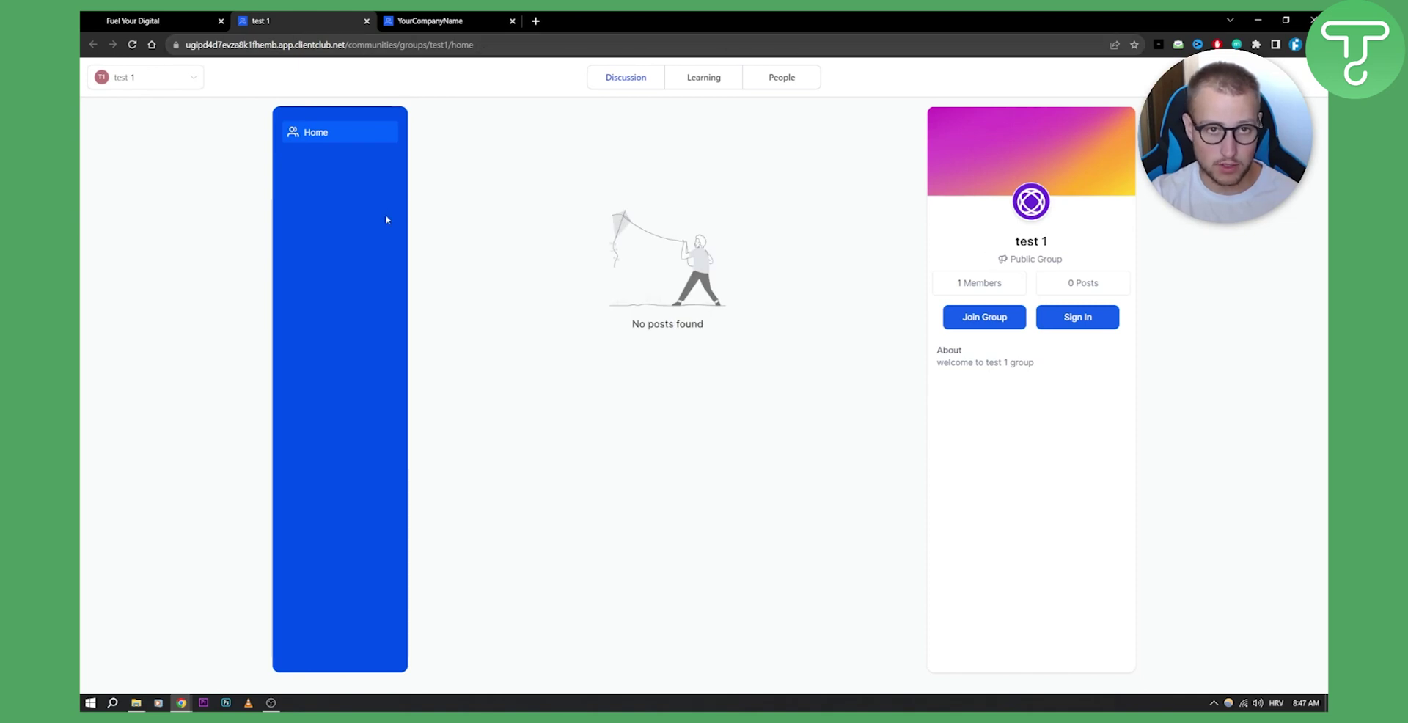
{"action": "left_click", "coordinate": [440, 21]}
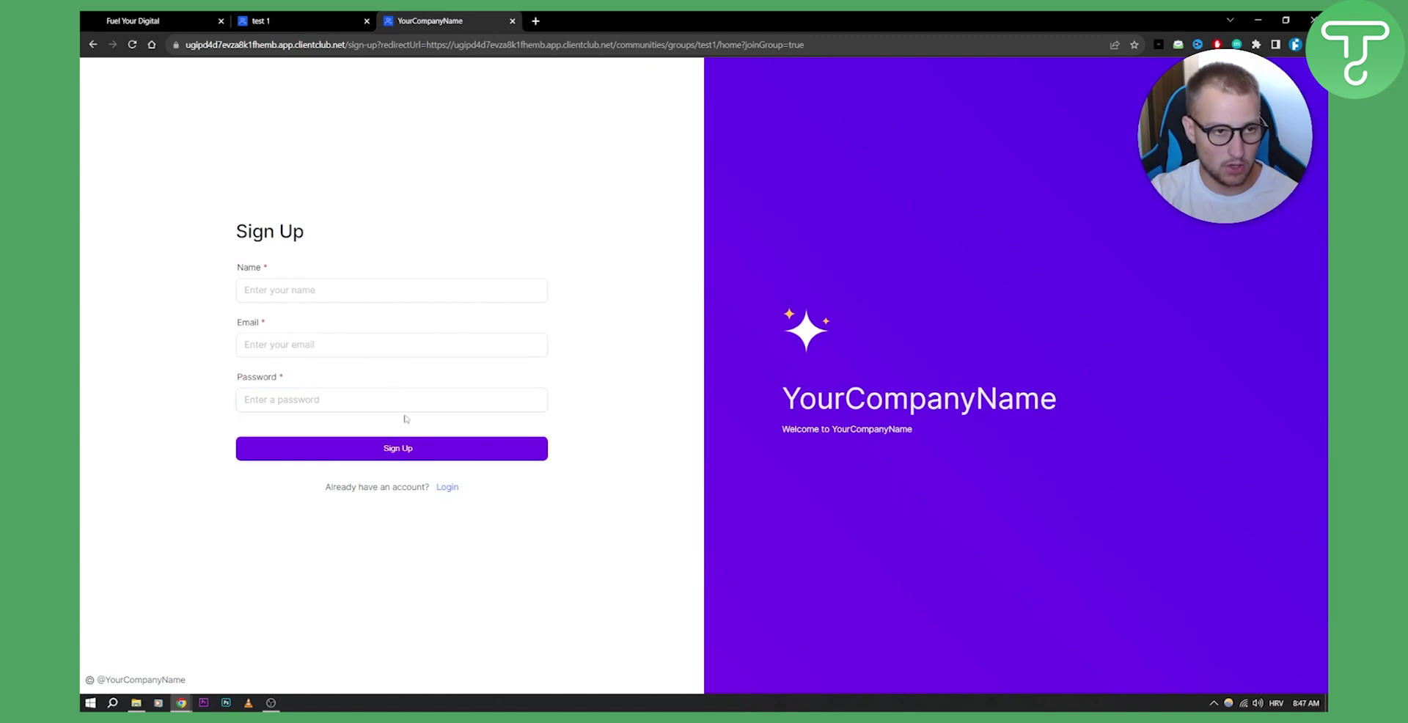
{"action": "left_click", "coordinate": [302, 17]}
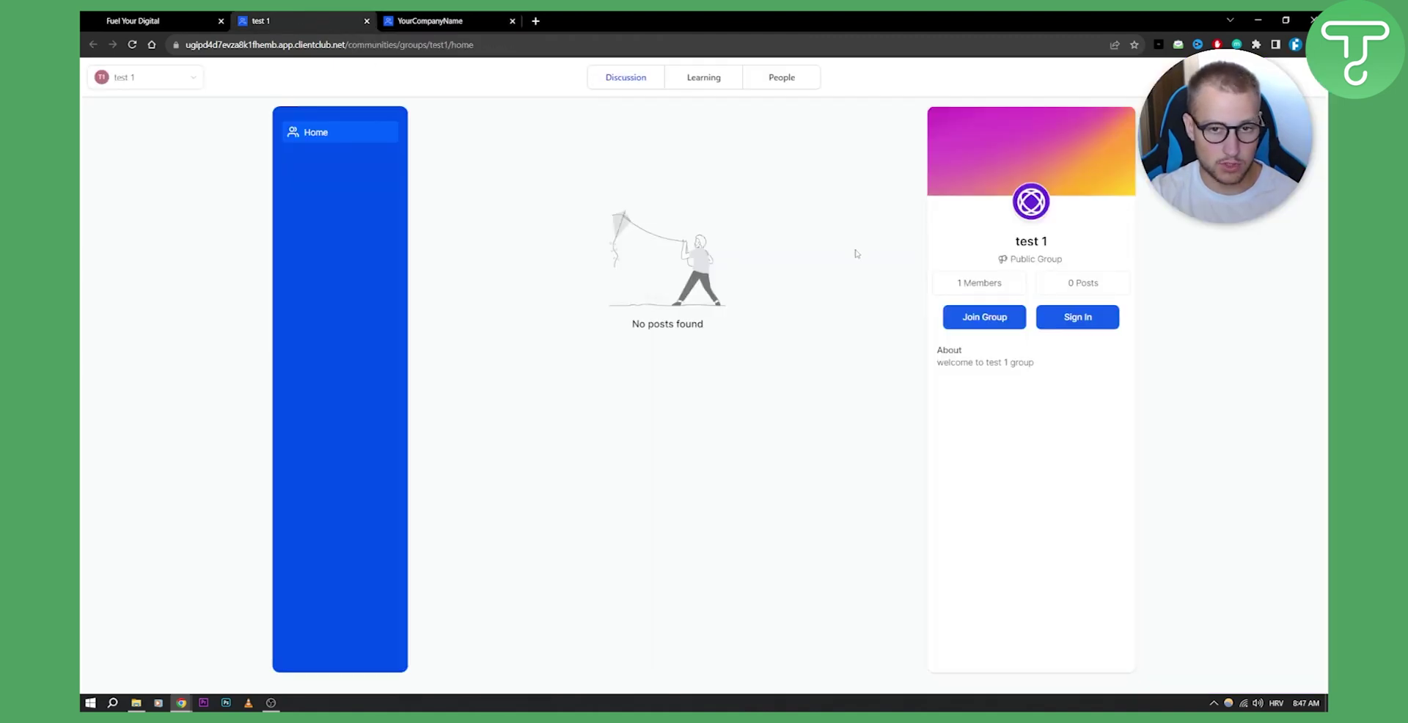
{"action": "left_click", "coordinate": [691, 82]}
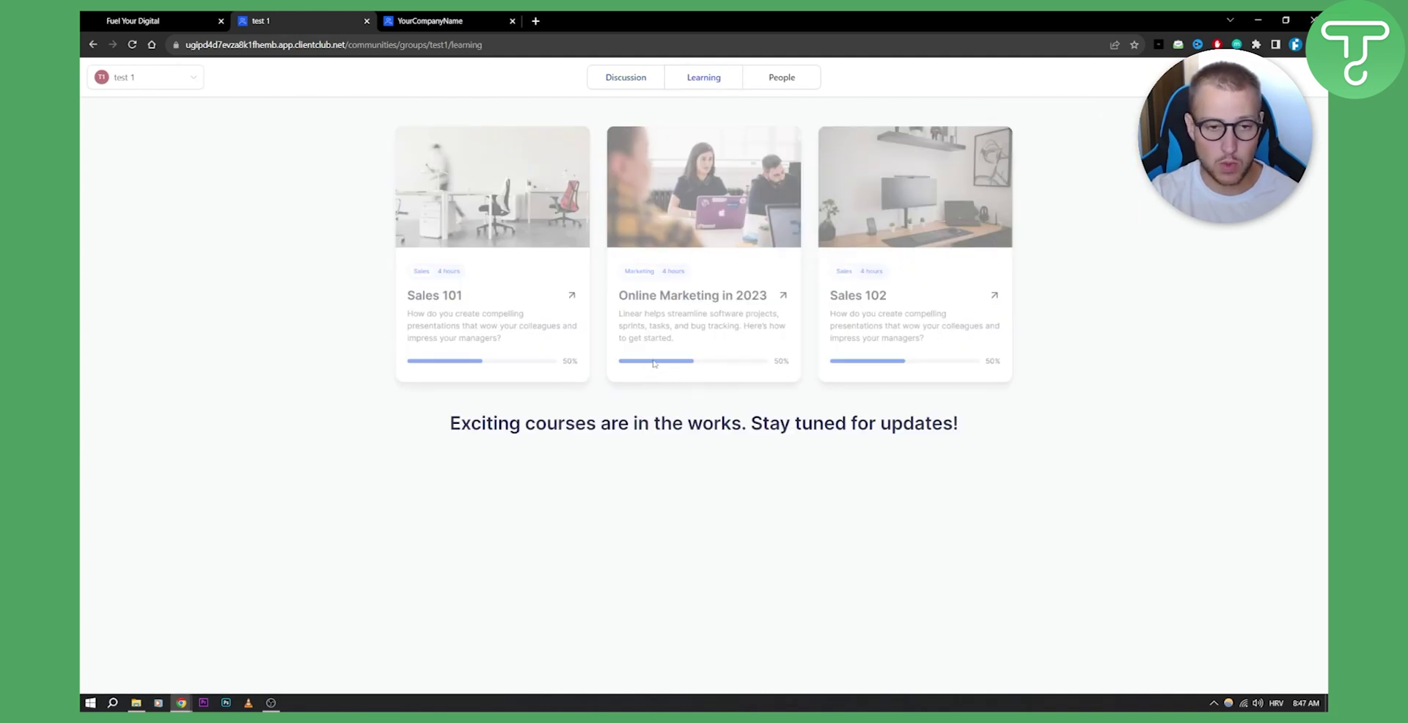
{"action": "left_click", "coordinate": [119, 16]}
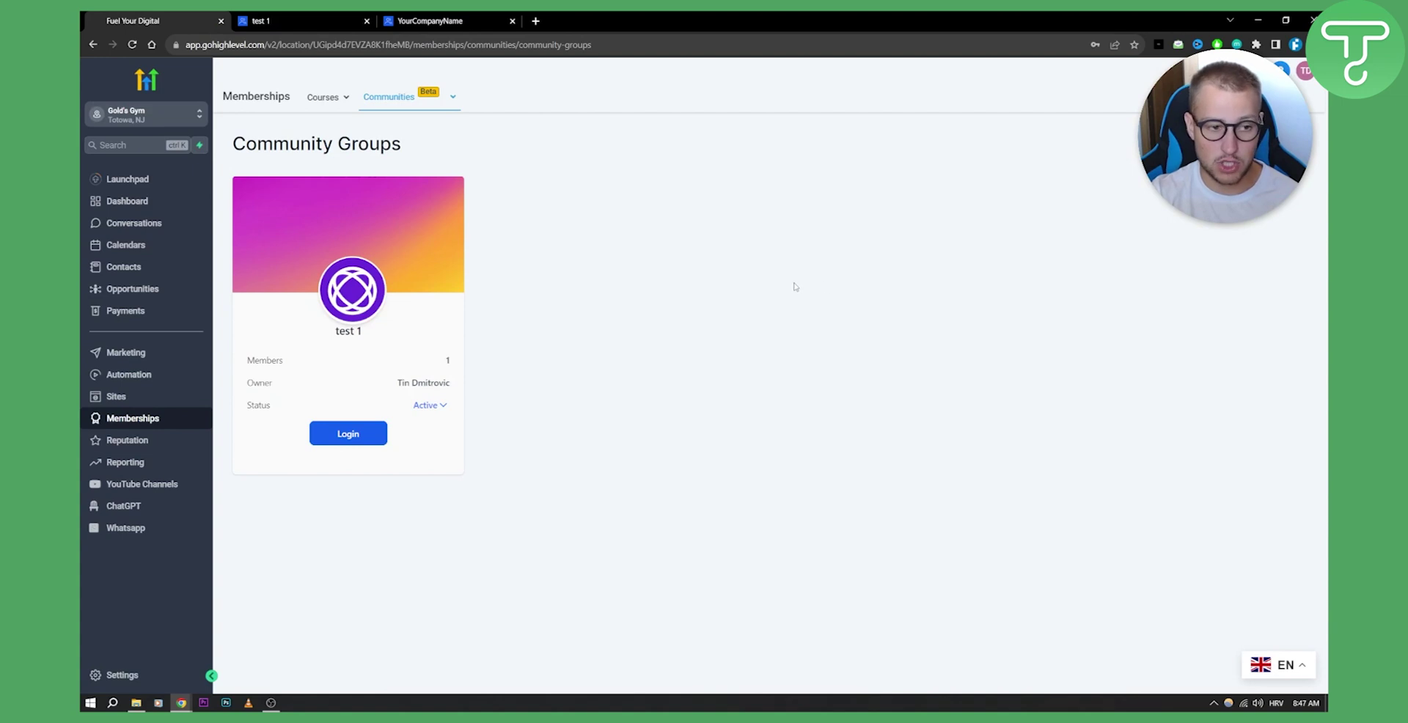